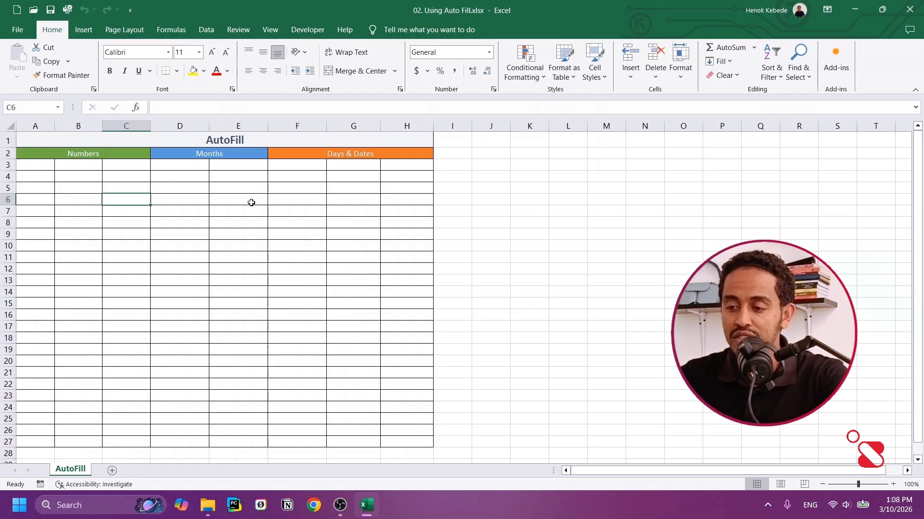
Enter 1 in cell A3 and autofill it as a consecutive number series down to A27
click(77, 154)
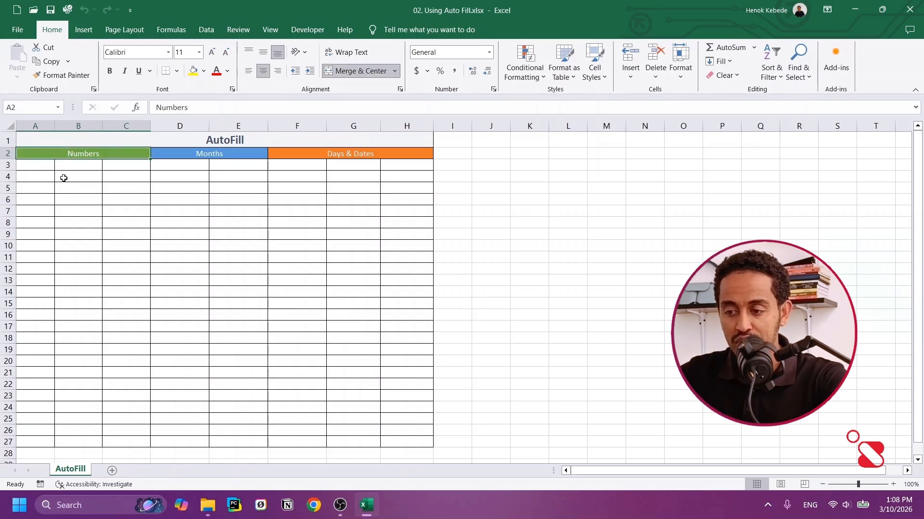
click(41, 168)
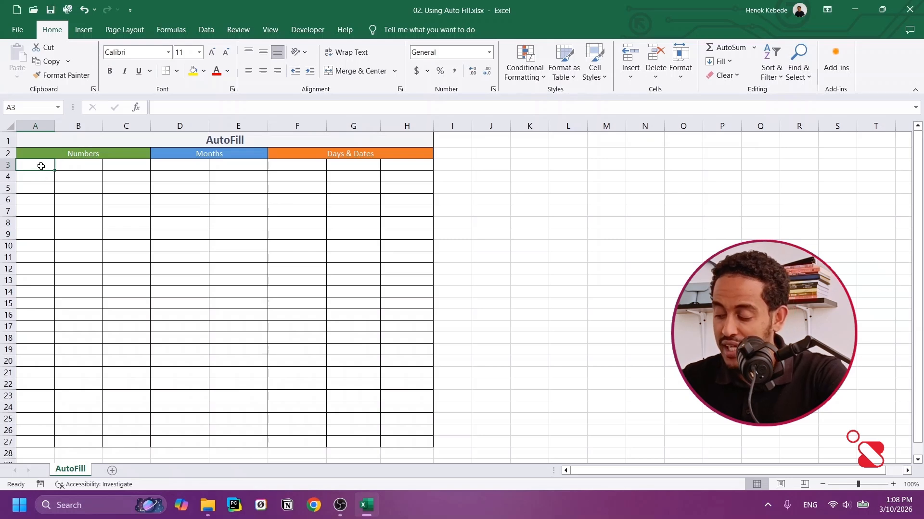
text(1)
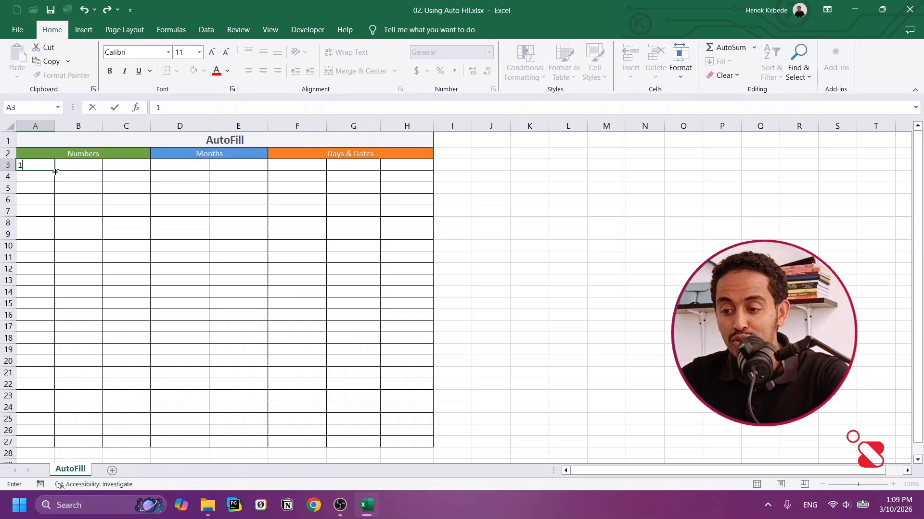
key(ctrl+Return)
drag(55, 172, 57, 444)
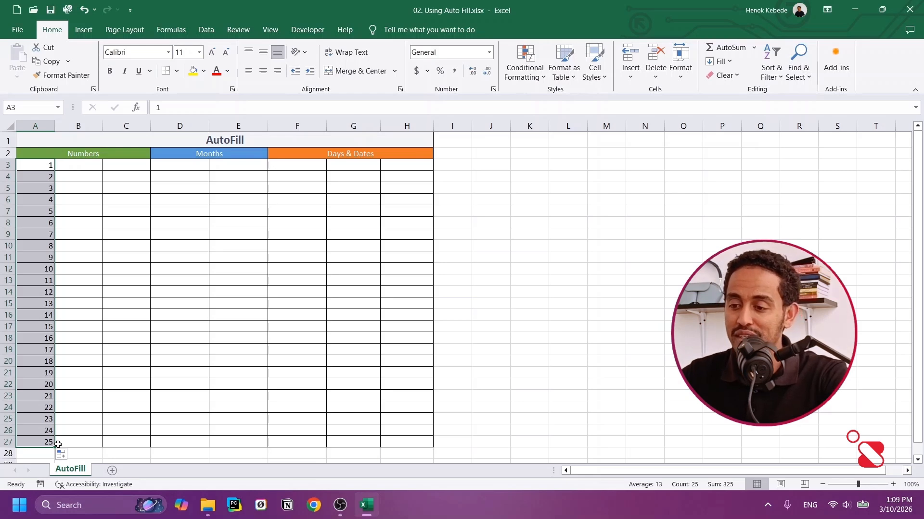
Enter 10 in B3 and 20 in B4, and autofill the series in steps of 10 down to B27
click(82, 167)
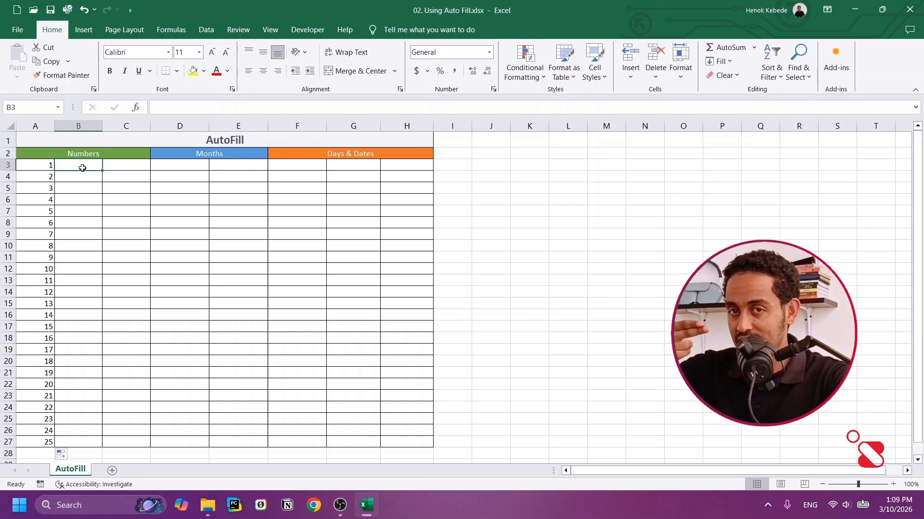
text(10)
key(Return)
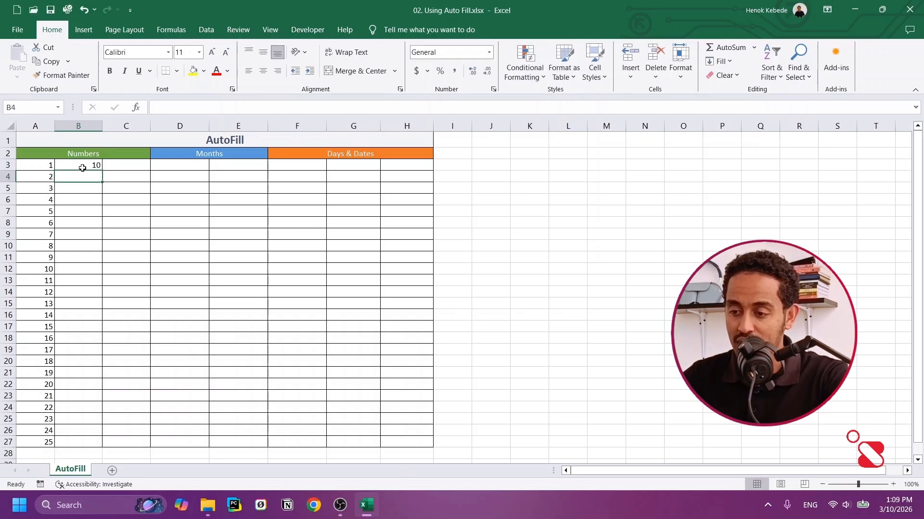
text(20)
key(Return)
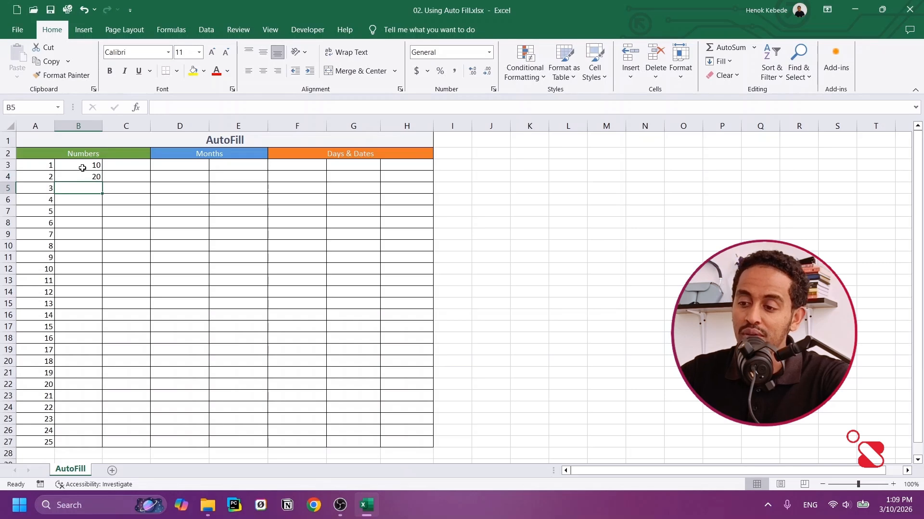
drag(82, 168, 82, 176)
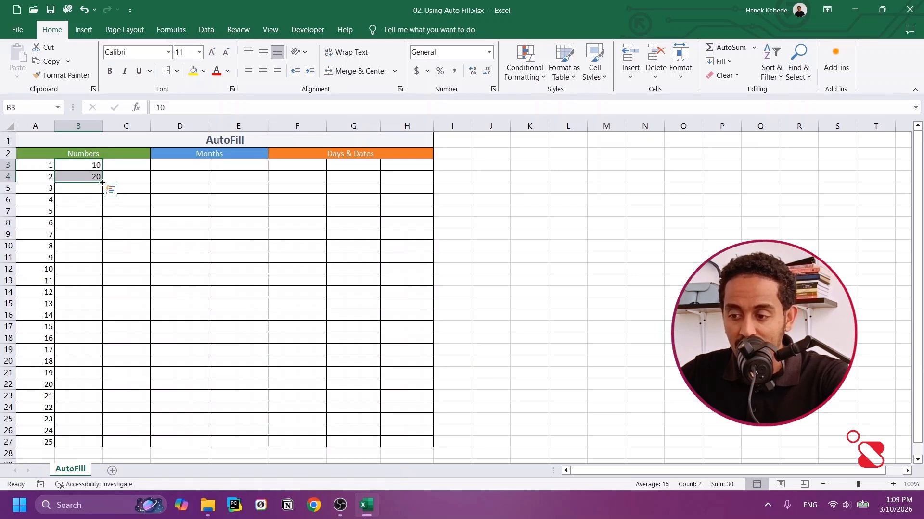
drag(103, 182, 100, 446)
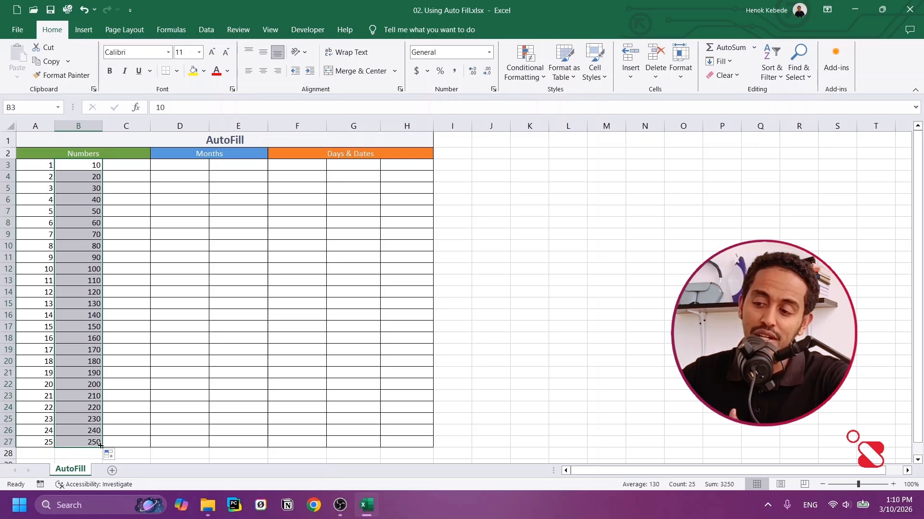
Enter 20 in C3 and 40 in C4, and autofill the series in steps of 20 down to C27
click(136, 167)
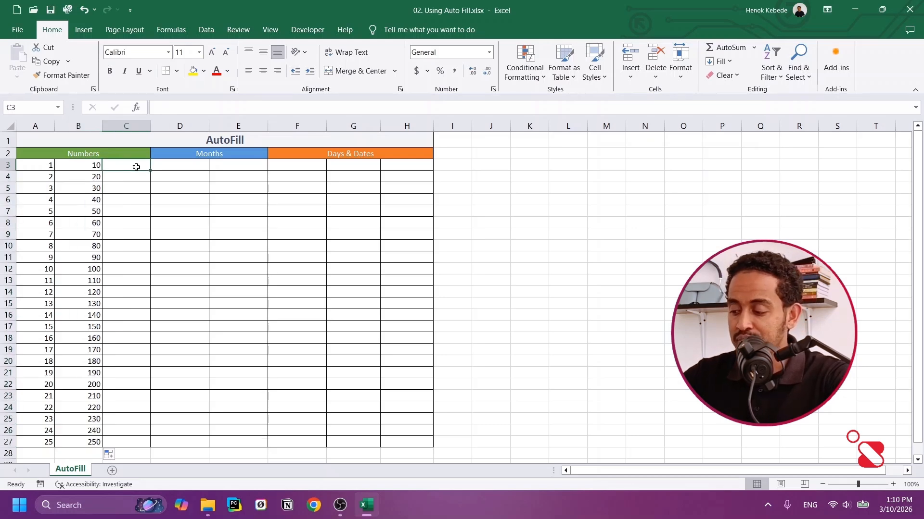
text(20)
key(Return)
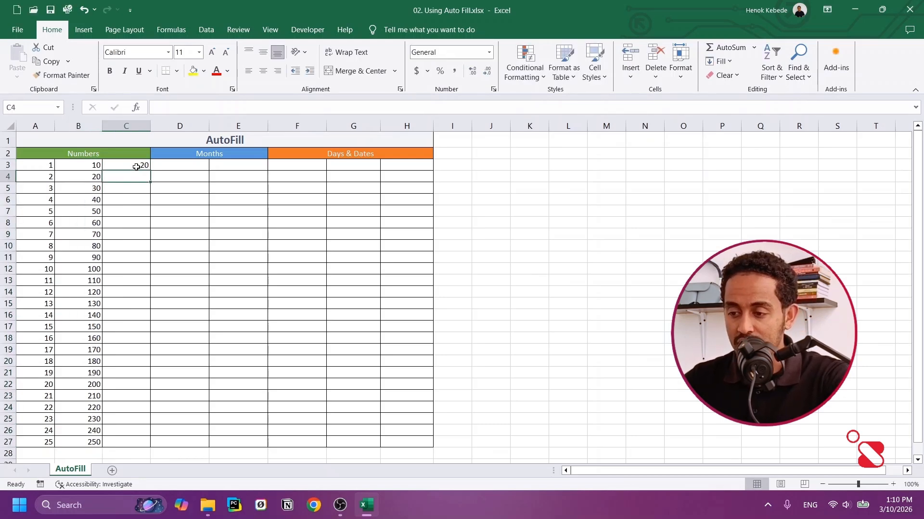
text(40)
key(Return)
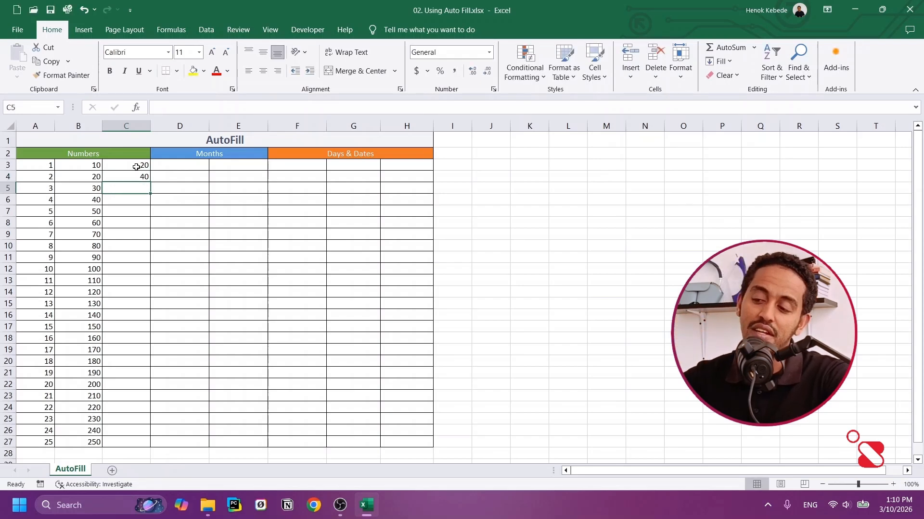
drag(124, 170, 124, 177)
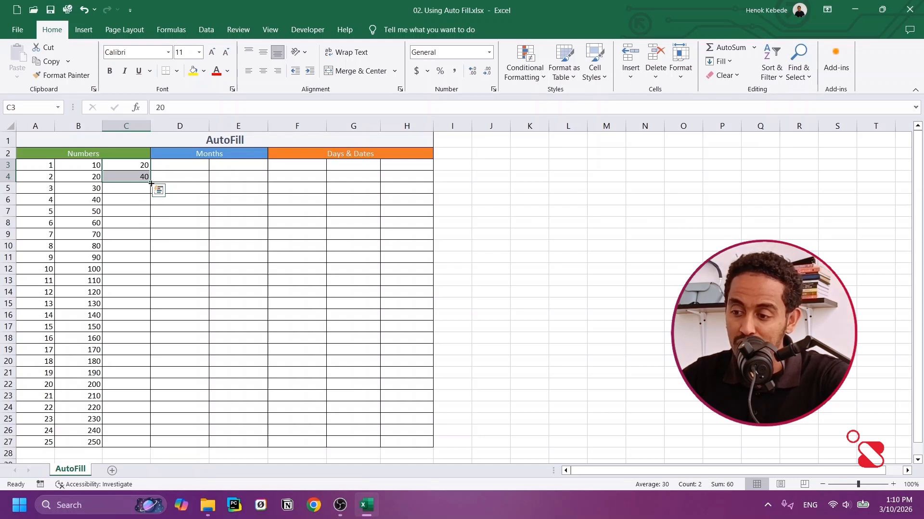
drag(144, 168, 143, 176)
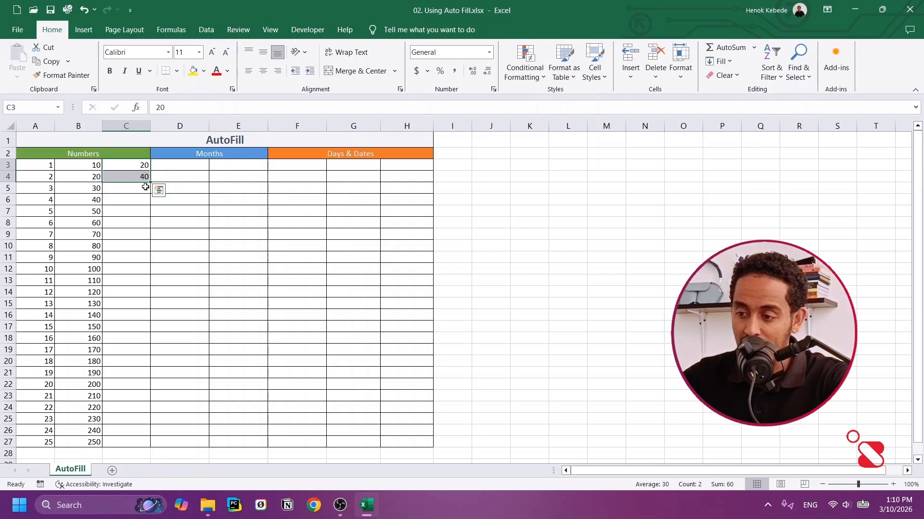
double_click(149, 183)
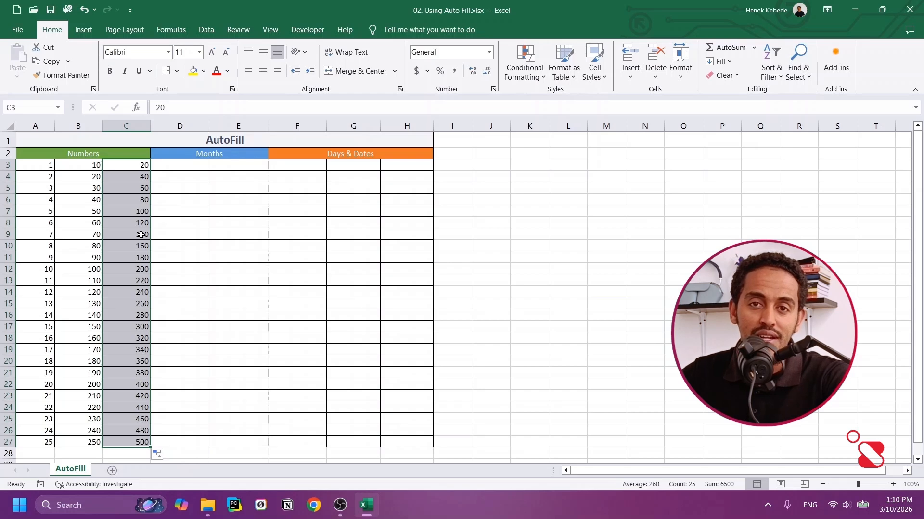
Enter January in D3 and autofill the full month names down to D27
click(184, 165)
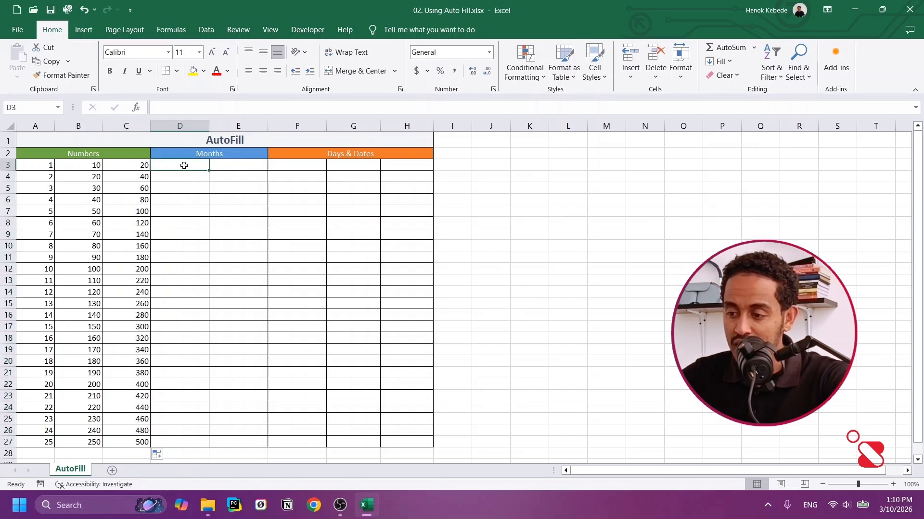
text(January)
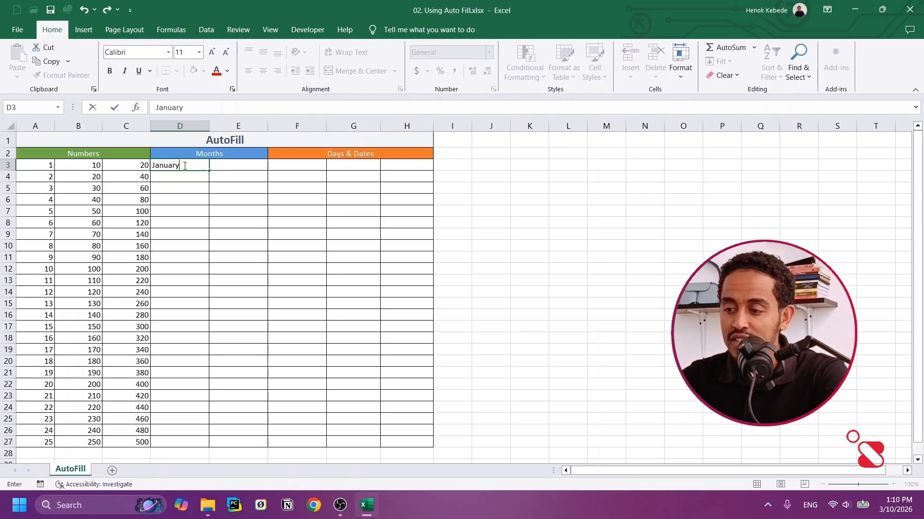
key(Return)
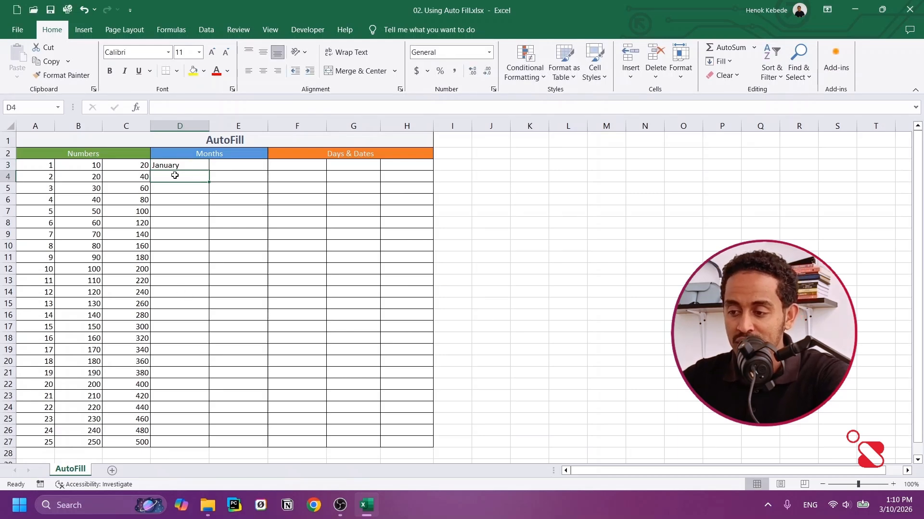
click(181, 167)
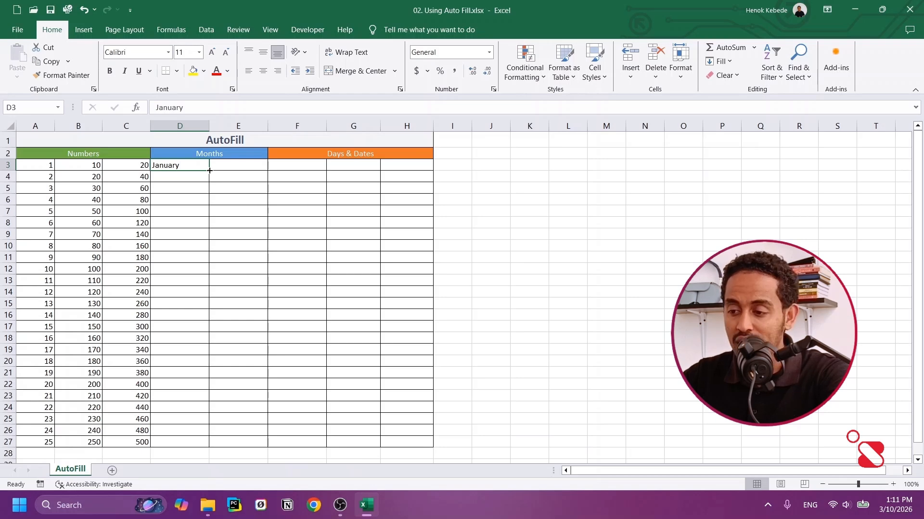
double_click(210, 171)
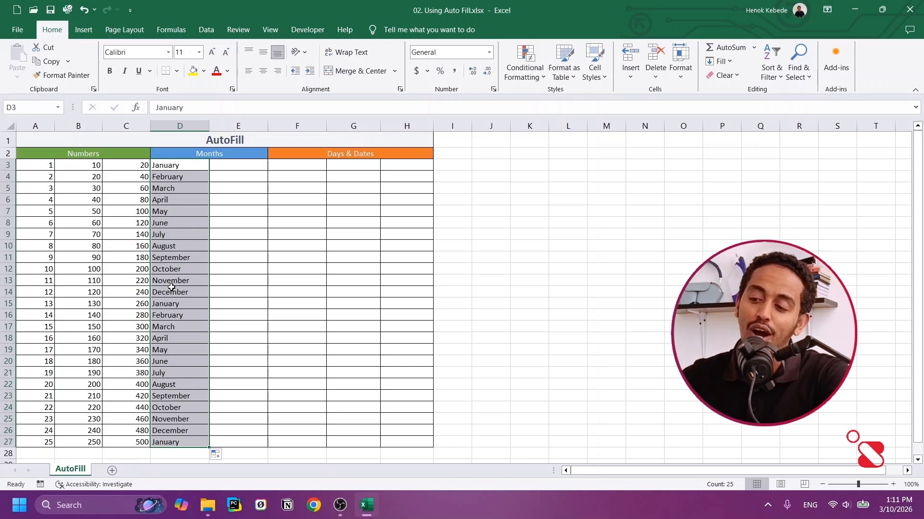
Enter Jan in E3 and autofill the abbreviated month names down to E27
click(241, 166)
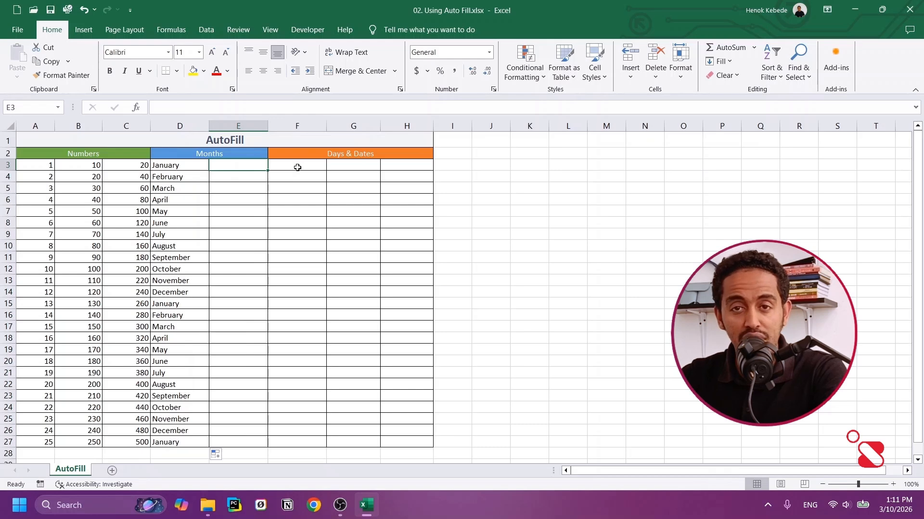
text(Jan)
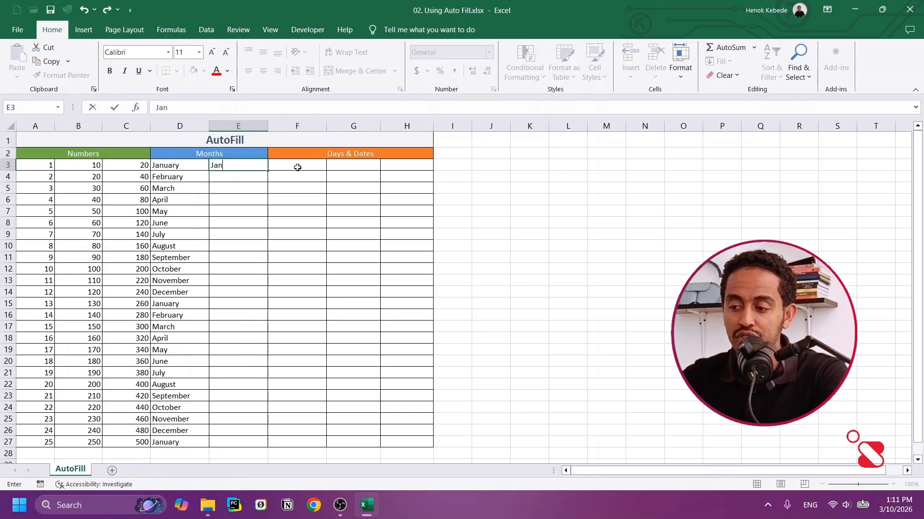
double_click(268, 173)
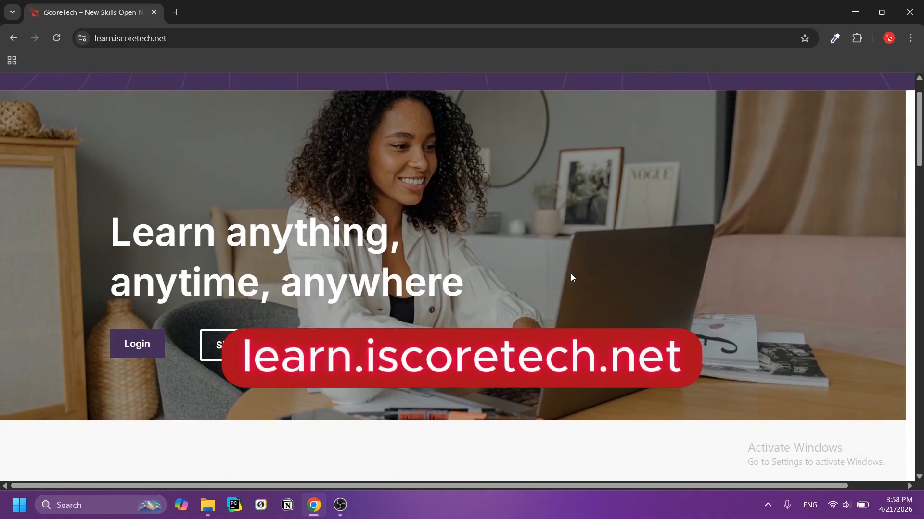
scroll(571, 277, down, 5)
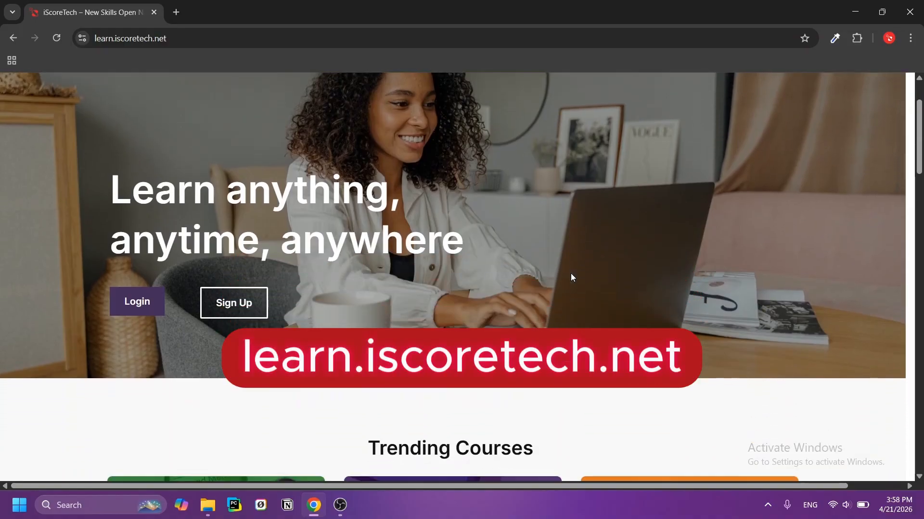
scroll(571, 277, down, 2)
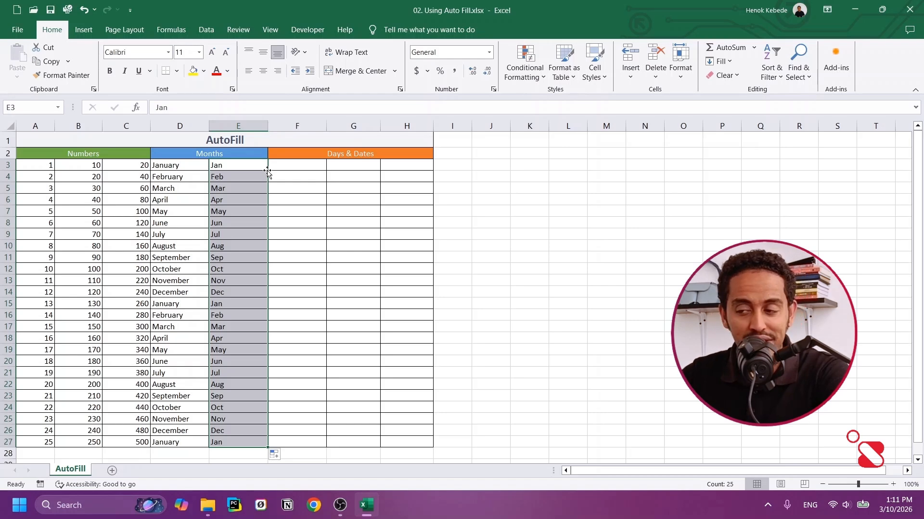
Enter Monday in F3 and autofill the full weekday names down to F27
click(294, 163)
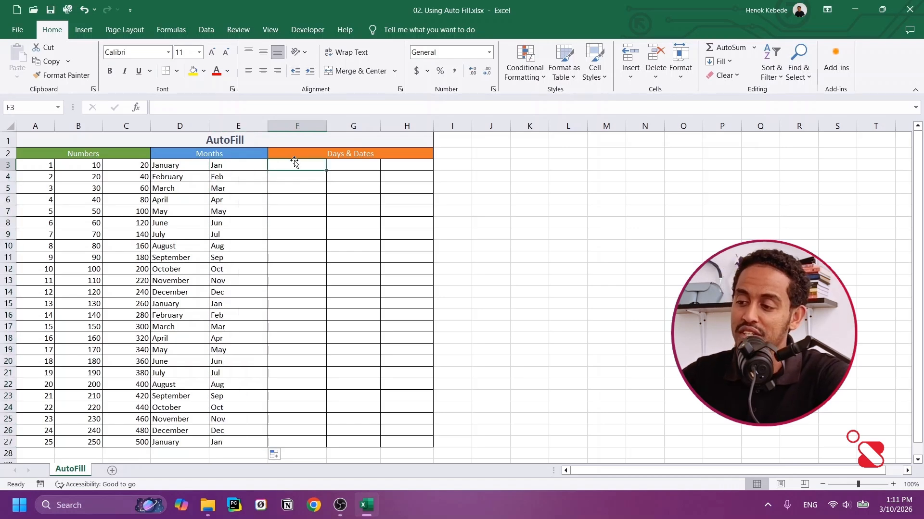
text(Monday)
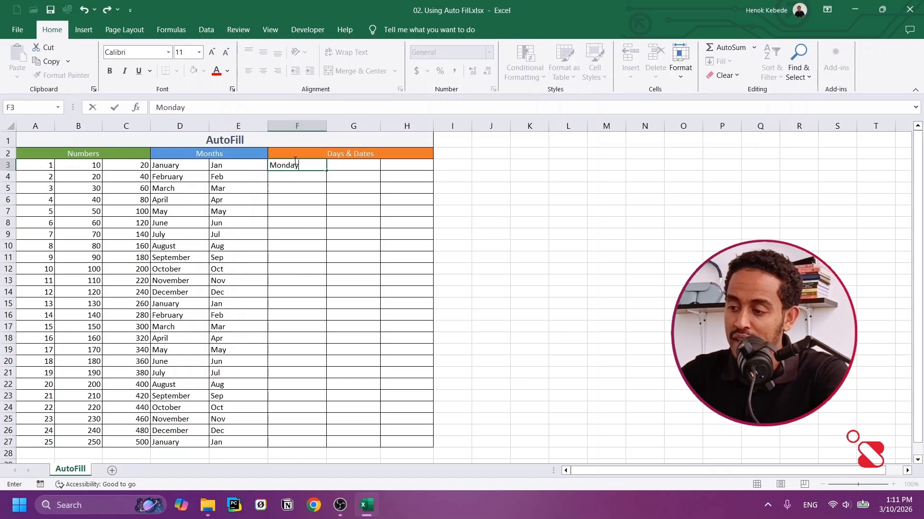
double_click(327, 172)
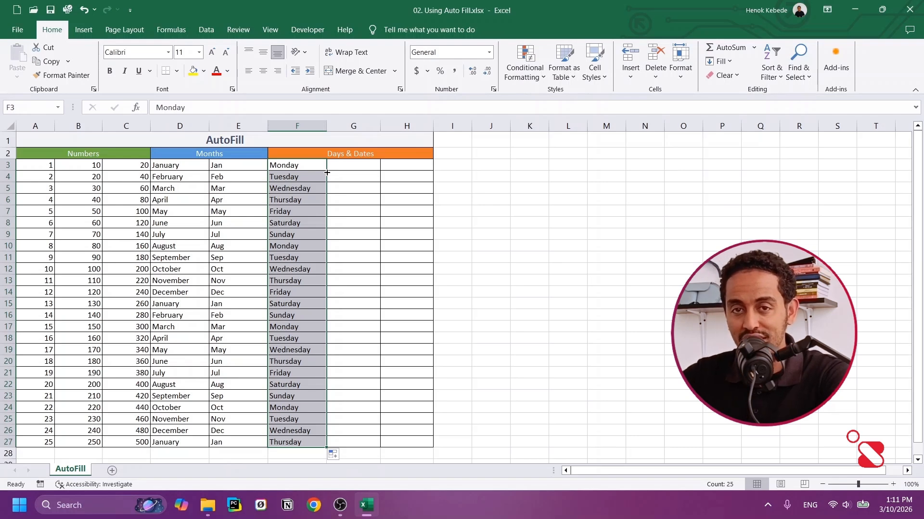
click(392, 256)
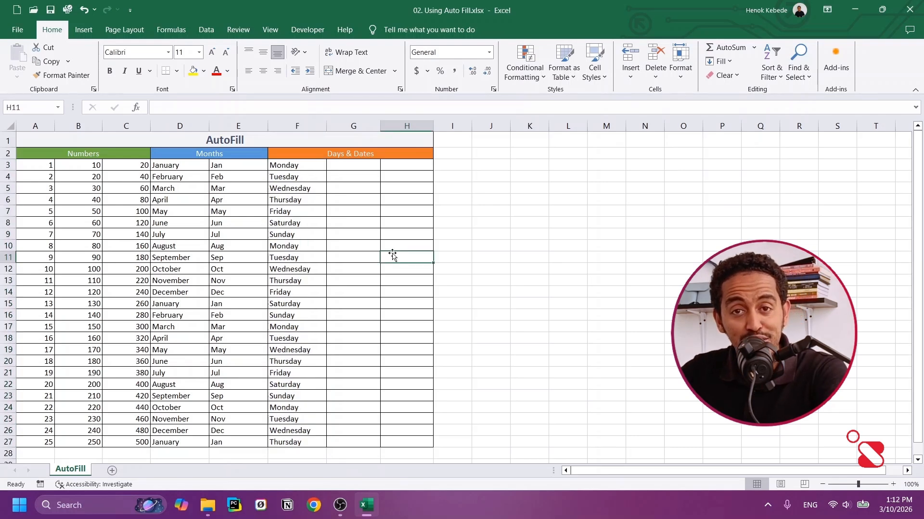
Enter Mon in G3 and autofill the abbreviated weekday names down to G27
click(358, 167)
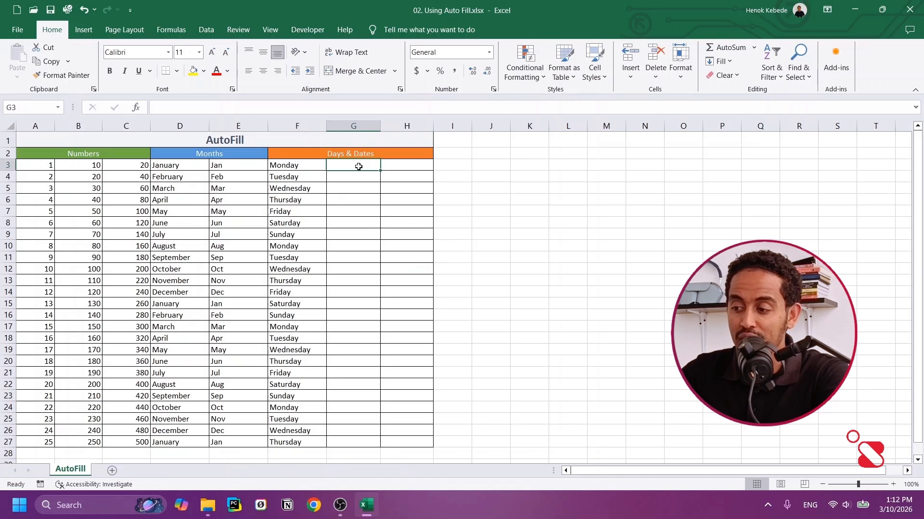
text(Mon)
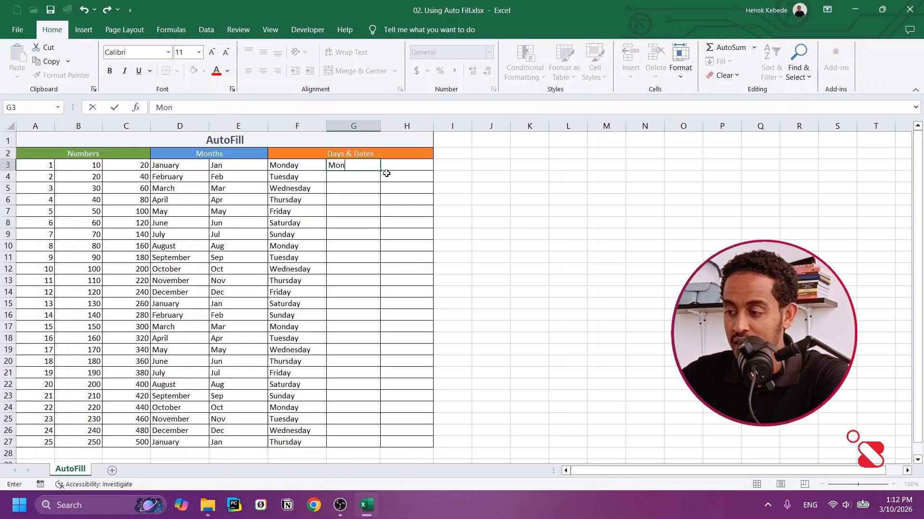
drag(381, 172, 382, 172)
double_click(382, 172)
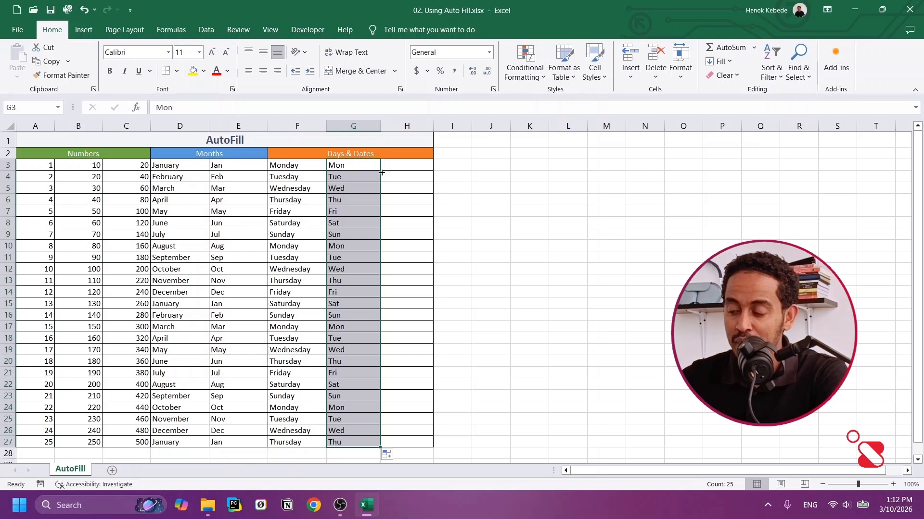
Enter the date 3/10/2026 in H3 and autofill consecutive daily dates down to H27
click(391, 170)
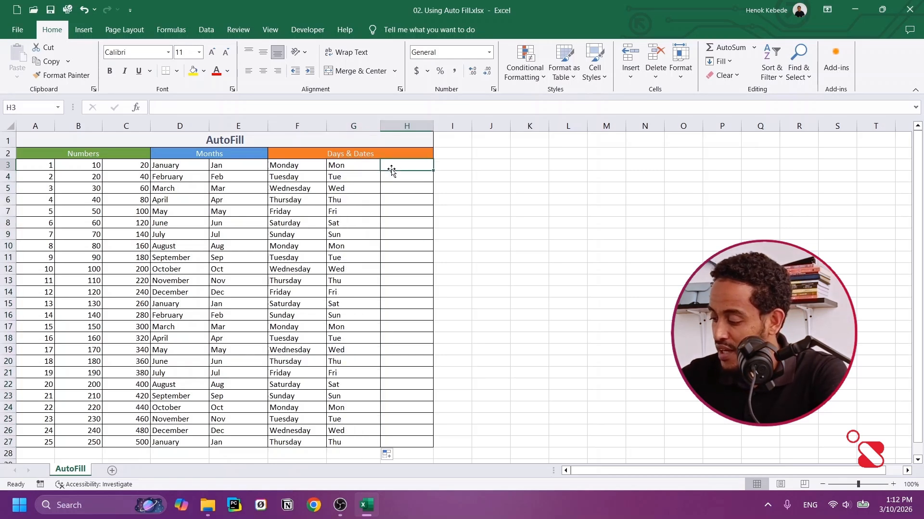
text(3/)
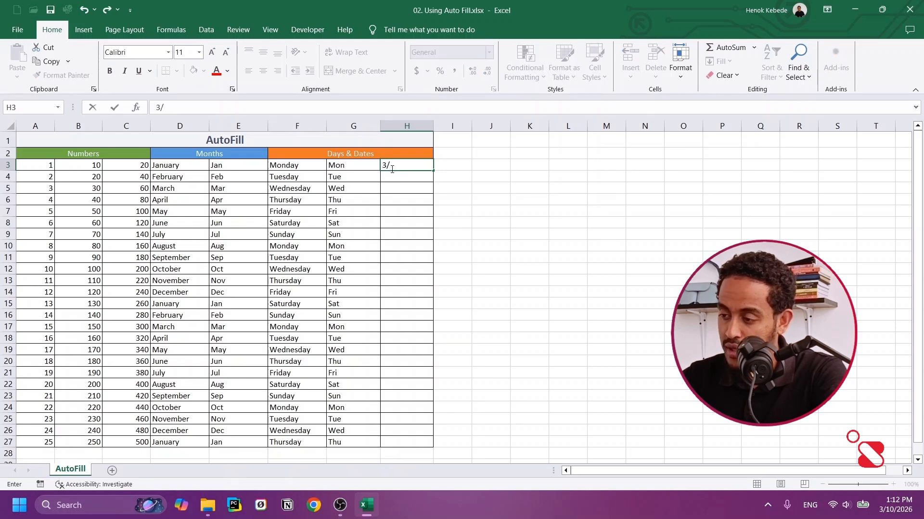
text(10/2026)
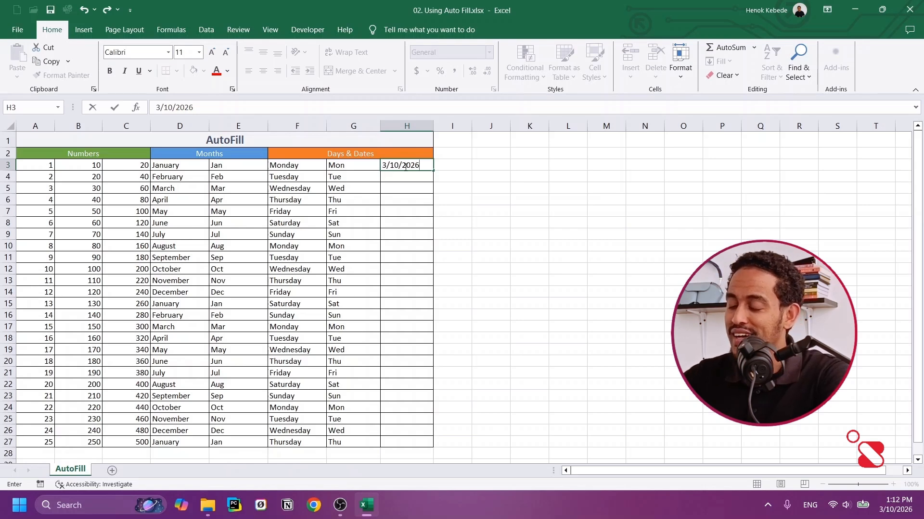
key(Return)
click(405, 166)
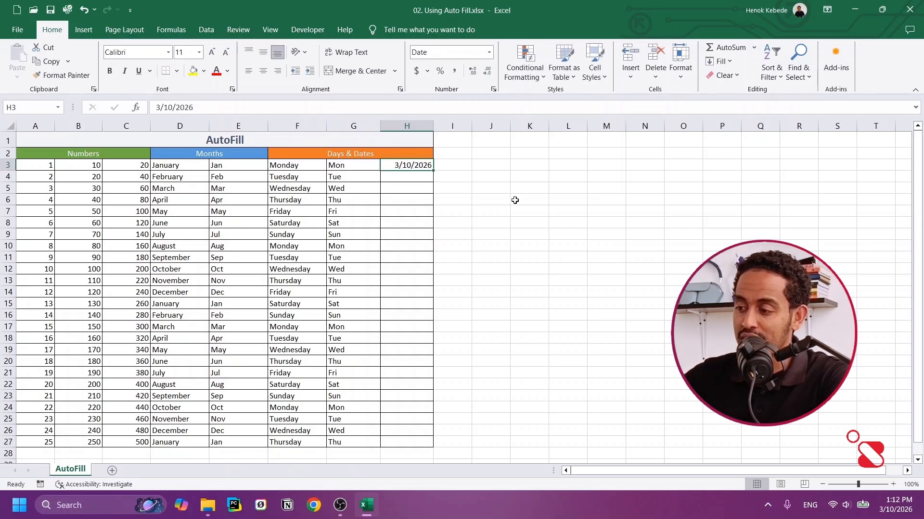
double_click(435, 171)
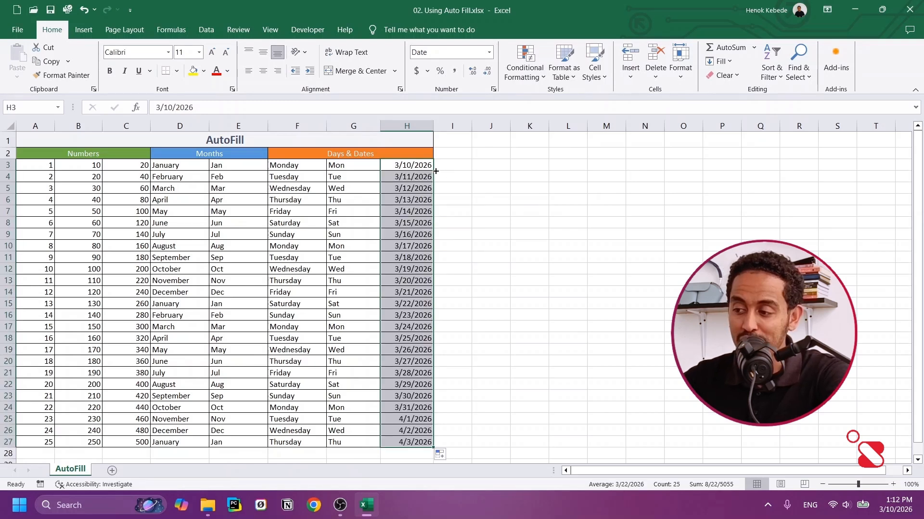